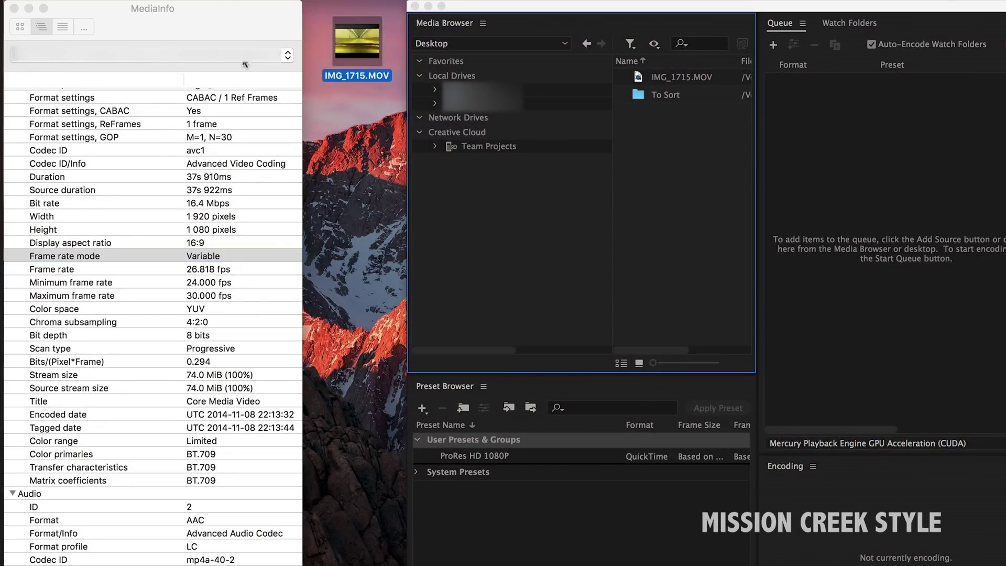
- Note the clip's variable frame rate and queue IMG_1715.MOV with the ProRes HD 1080P preset
click(164, 228)
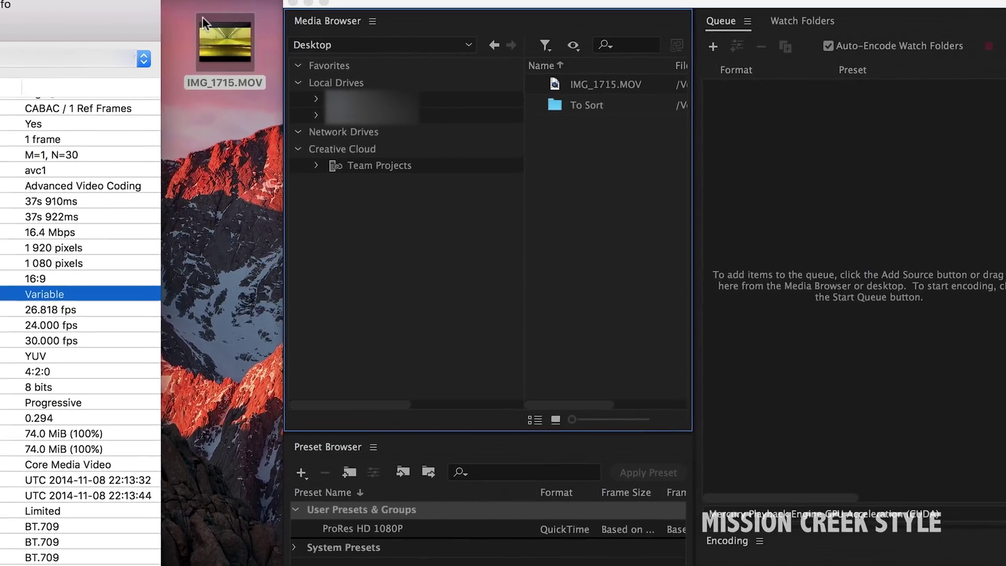
drag(275, 43, 397, 78)
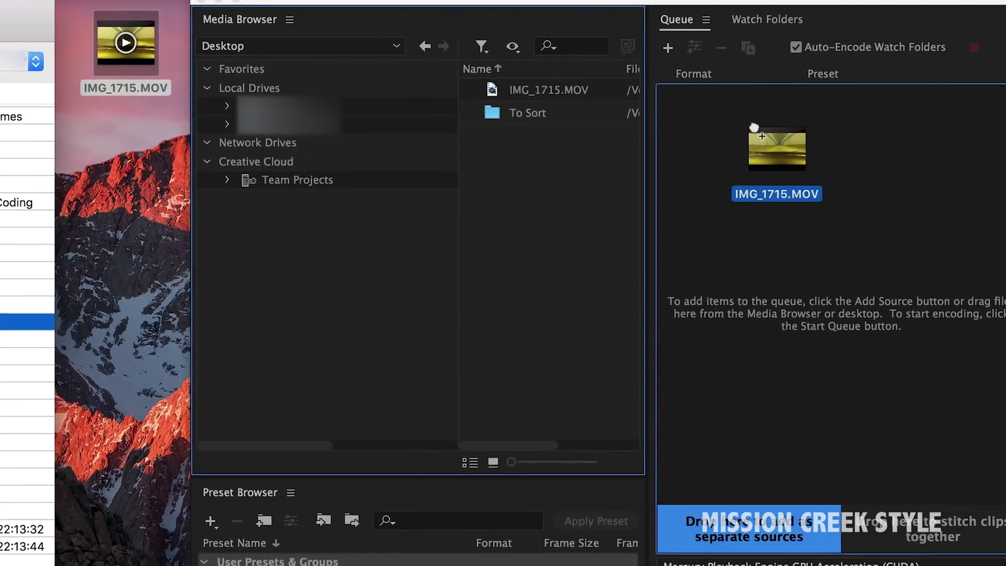
drag(313, 82, 755, 150)
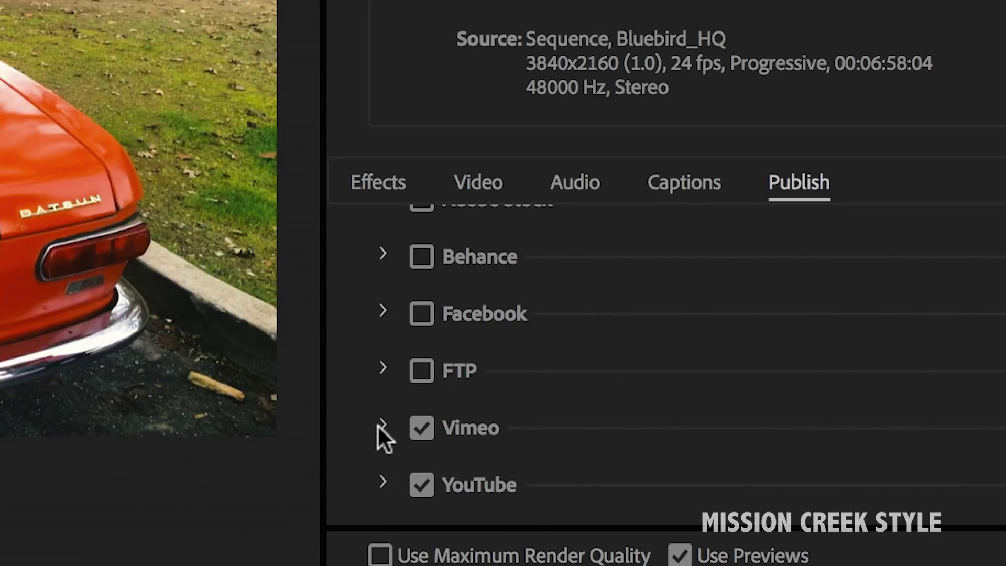
- Check the Vimeo channels, then switch to YouTube publishing and view its playlists
click(384, 427)
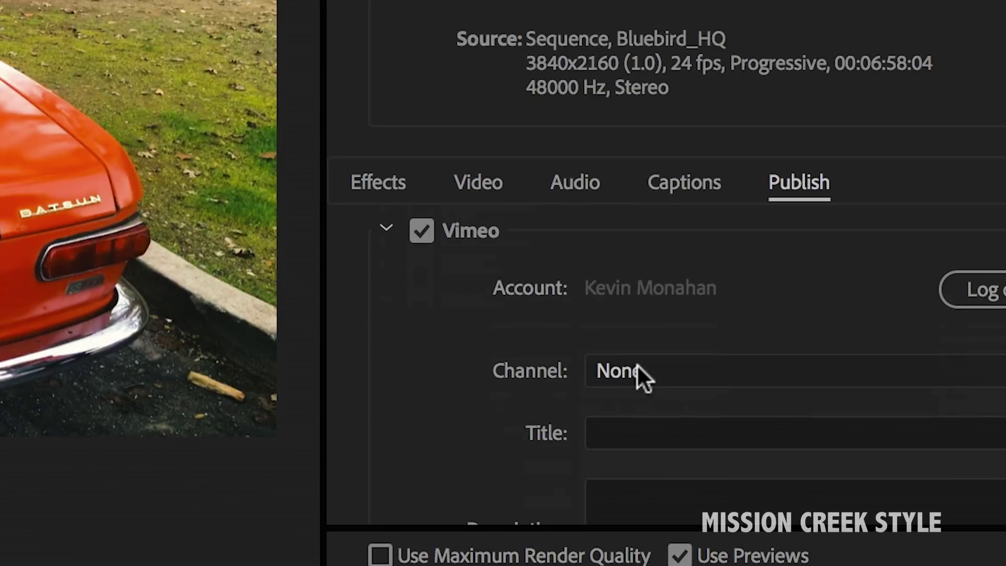
click(636, 364)
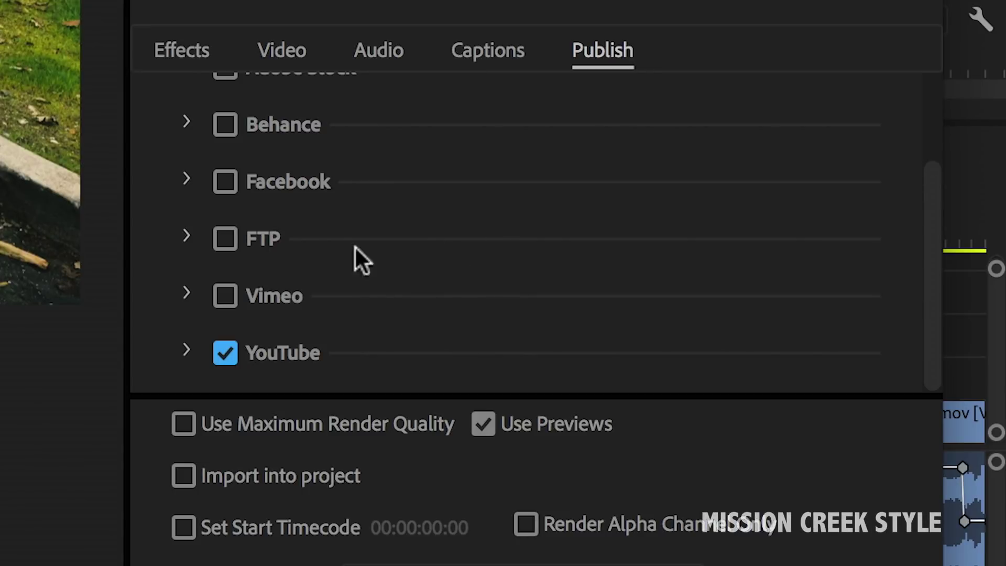
click(190, 352)
scroll(518, 242, down, 5)
scroll(523, 253, down, 1)
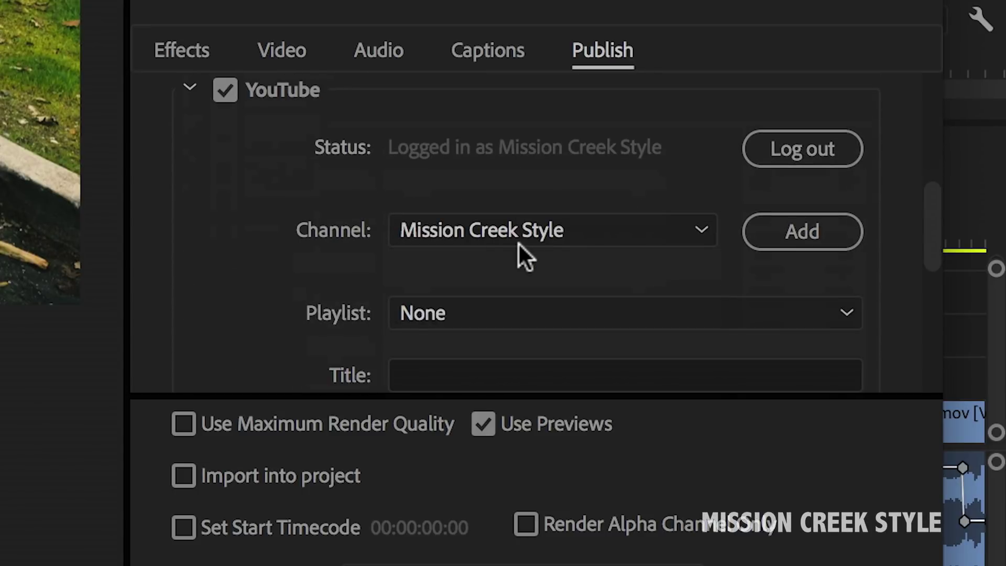
click(492, 314)
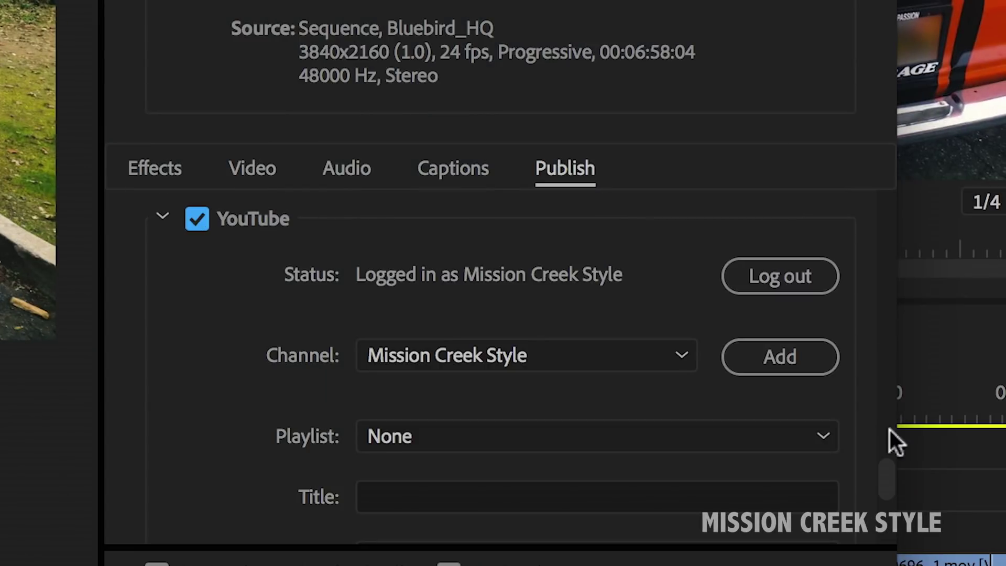
drag(889, 477, 887, 550)
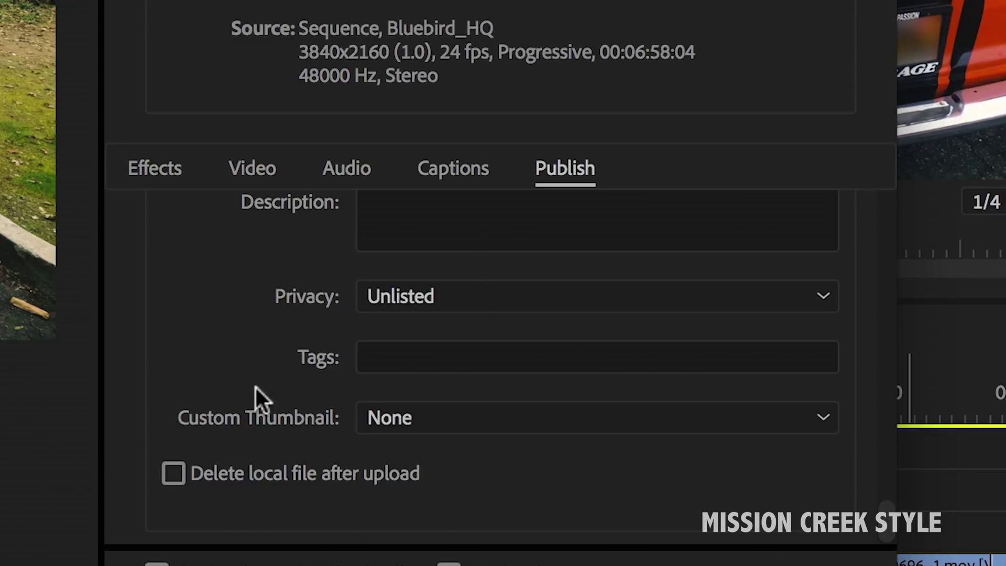
- Show the Custom Thumbnail options for the YouTube upload
click(453, 421)
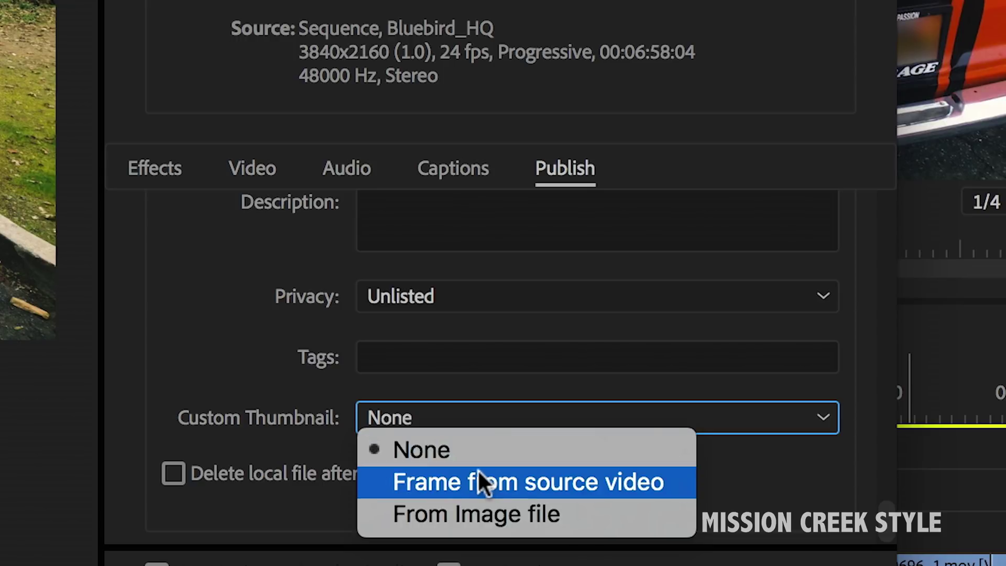
- Choose From Image file for the thumbnail and view the available Facebook pages
click(492, 510)
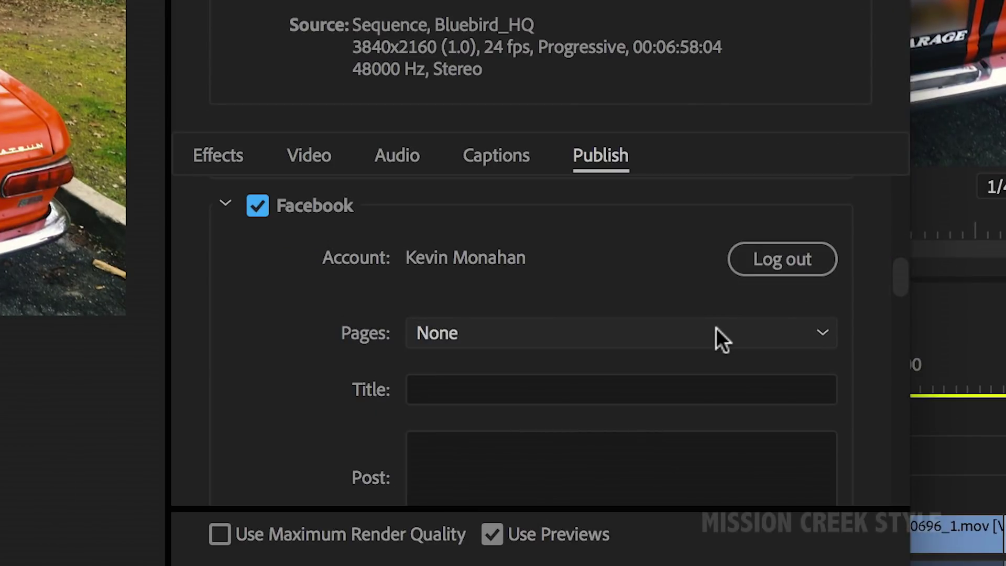
click(712, 328)
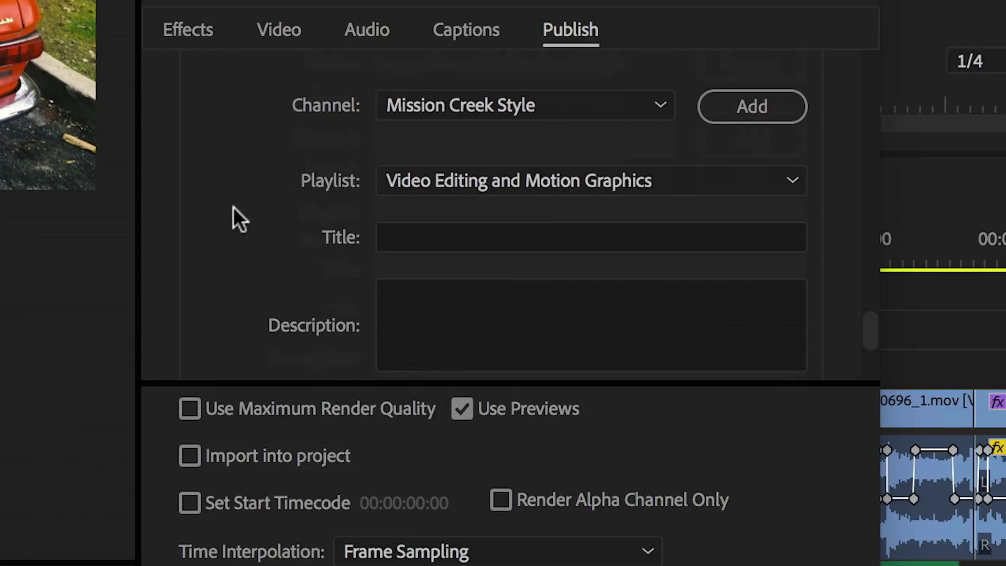
scroll(234, 207, down, 2)
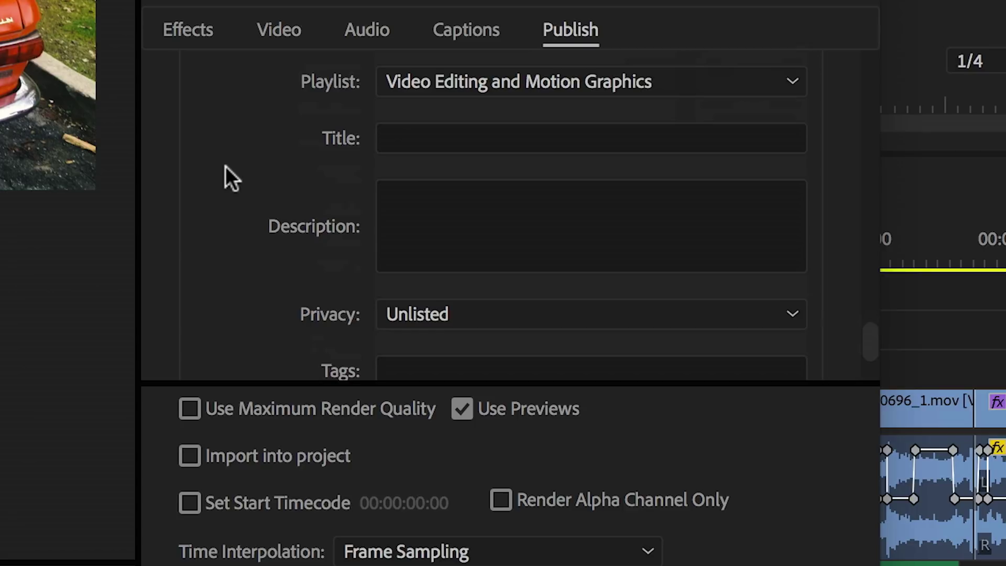
scroll(226, 165, down, 2)
scroll(226, 164, down, 2)
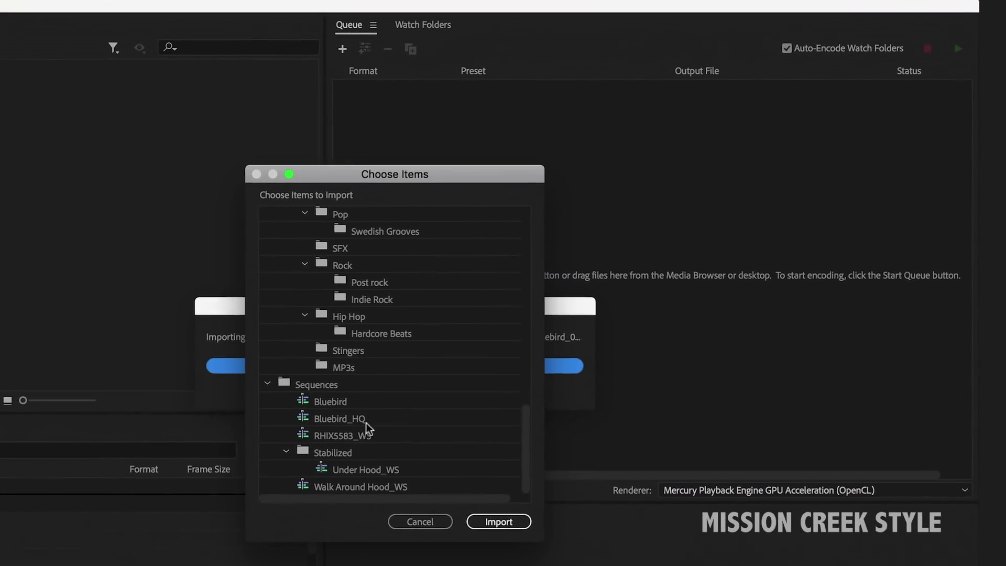
- Select the Bluebird sequence in Choose Items to queue it as UHD ProRes 422
click(340, 396)
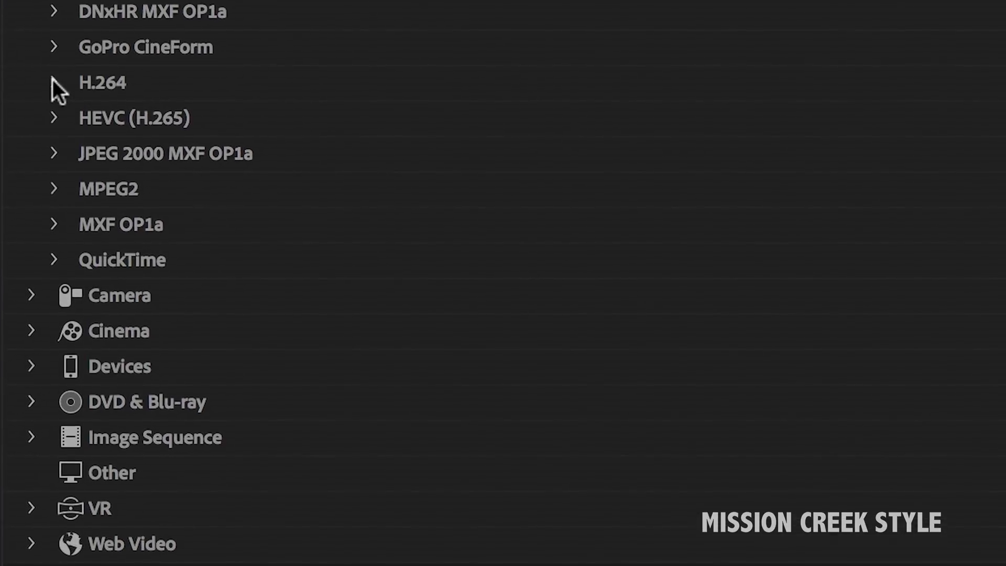
- Expand the Broadcast H.264 group to list presets like High Quality 1080p HD
click(53, 80)
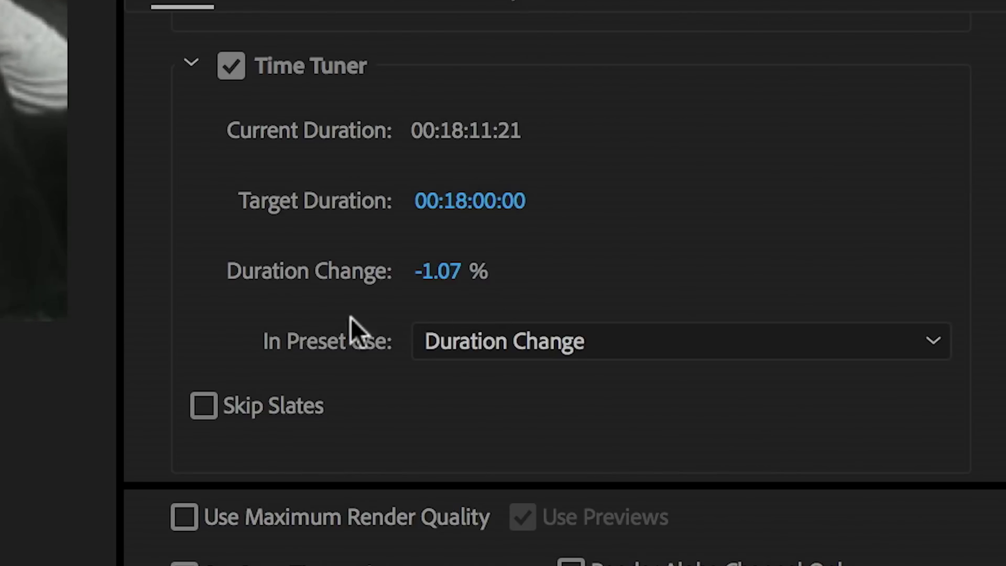
- Tick the Skip Slates checkbox in the Time Tuner effect
click(204, 405)
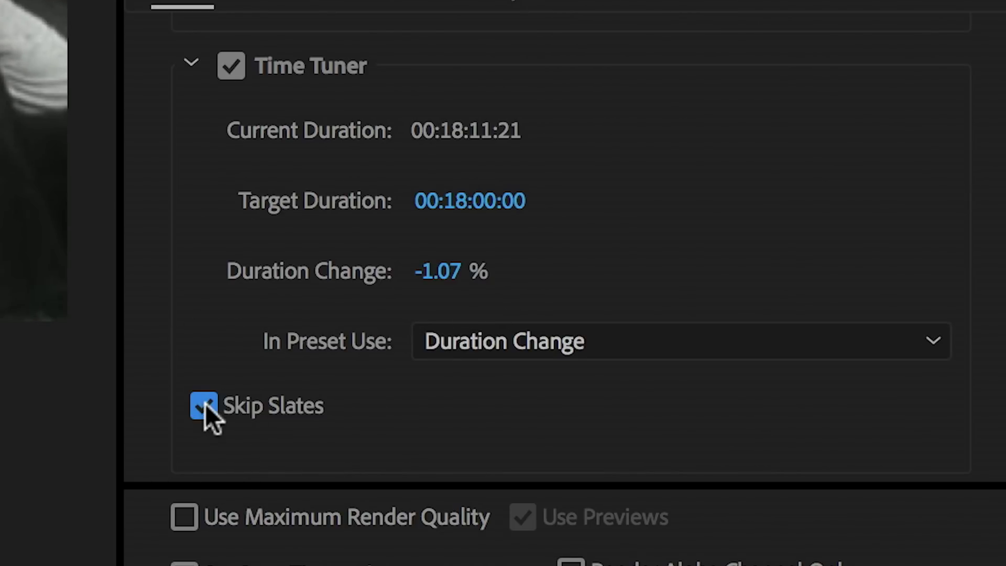